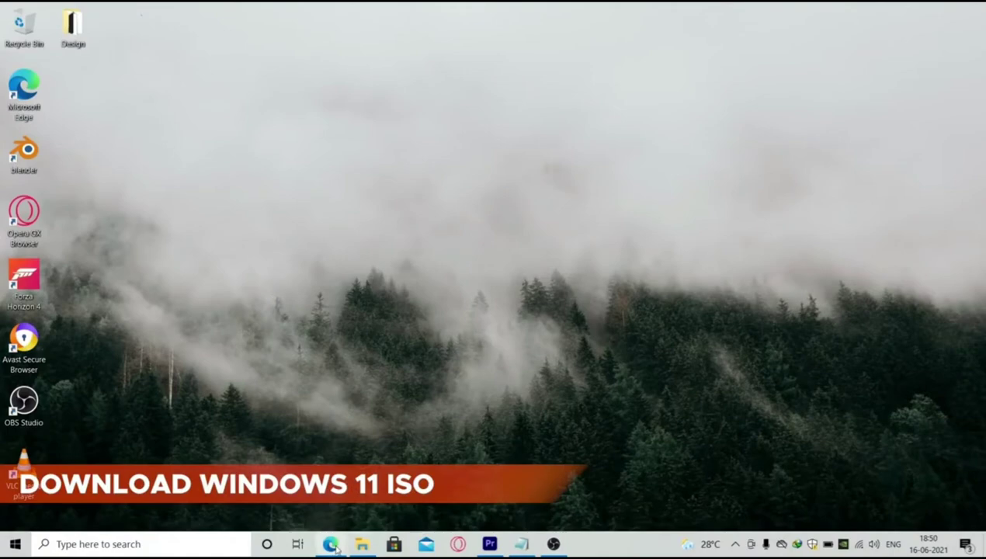
# Download the Windows 11 ISO through the Mediafire link on the techrifle.com page.
pyautogui.click(329, 545)
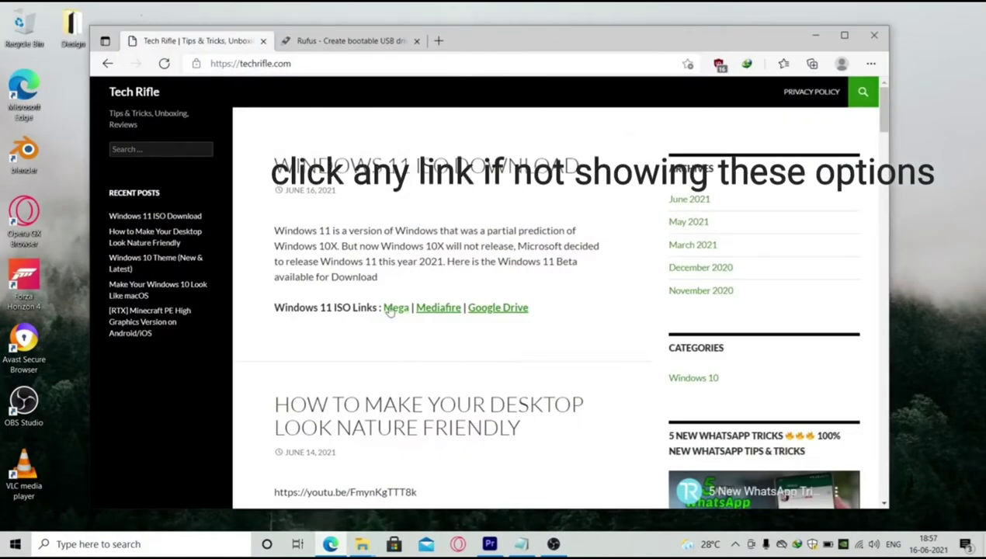
pyautogui.moveTo(277, 308); pyautogui.dragTo(374, 308)
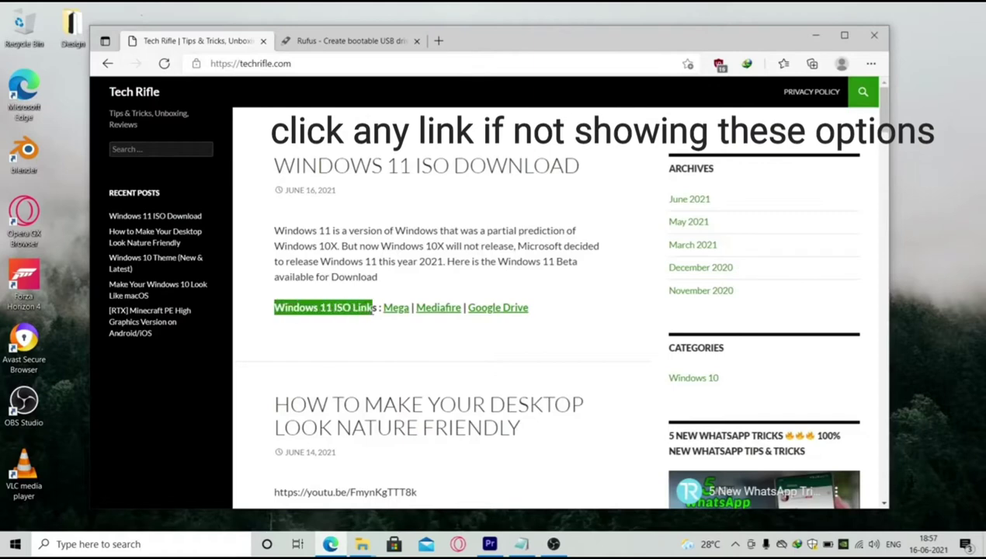
pyautogui.click(437, 310)
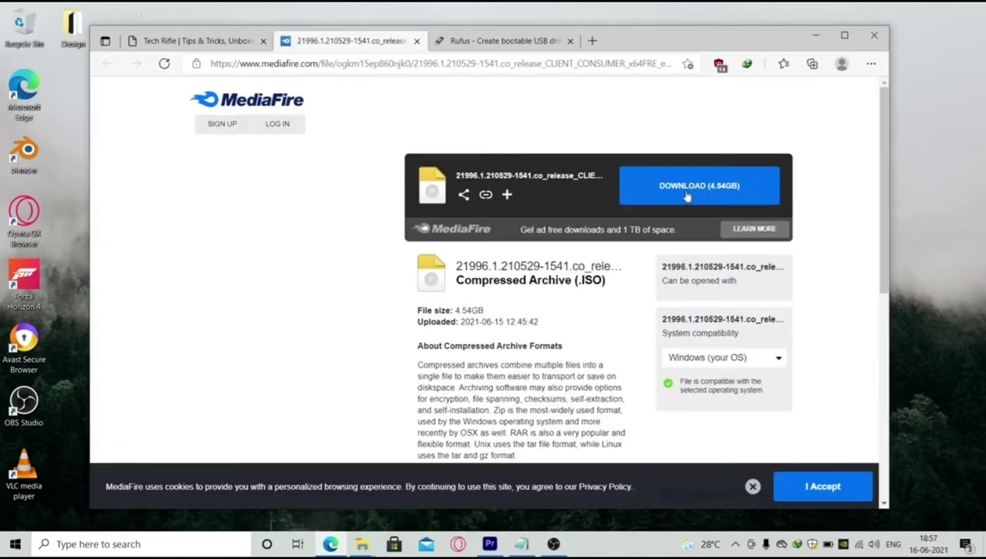
pyautogui.click(688, 194)
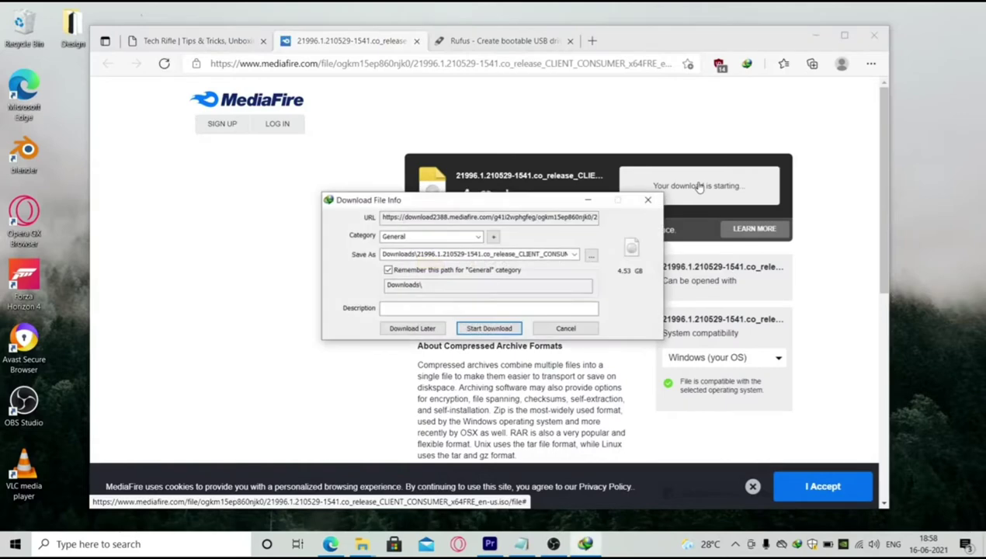
pyautogui.click(513, 326)
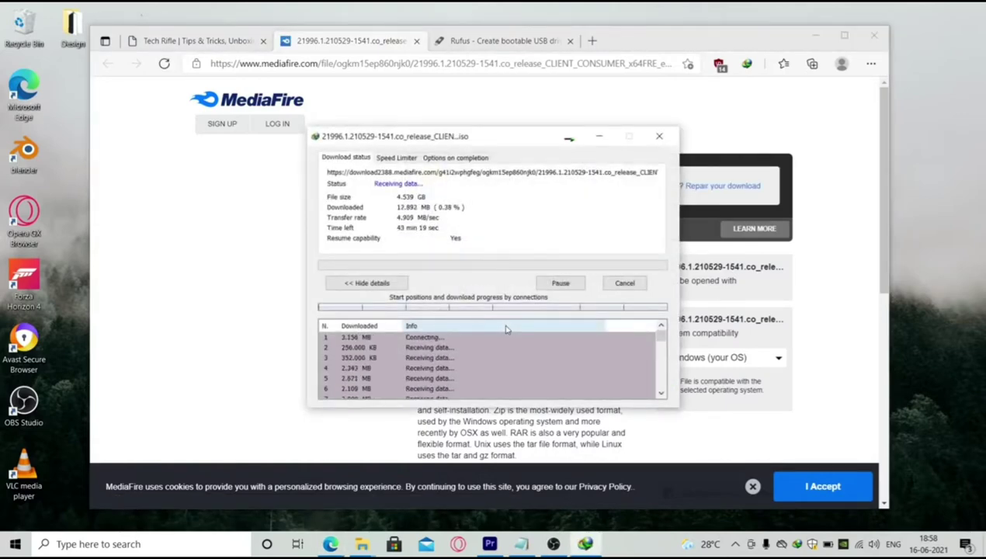
# Download Rufus 3.14 Portable from the open Rufus website.
pyautogui.click(521, 45)
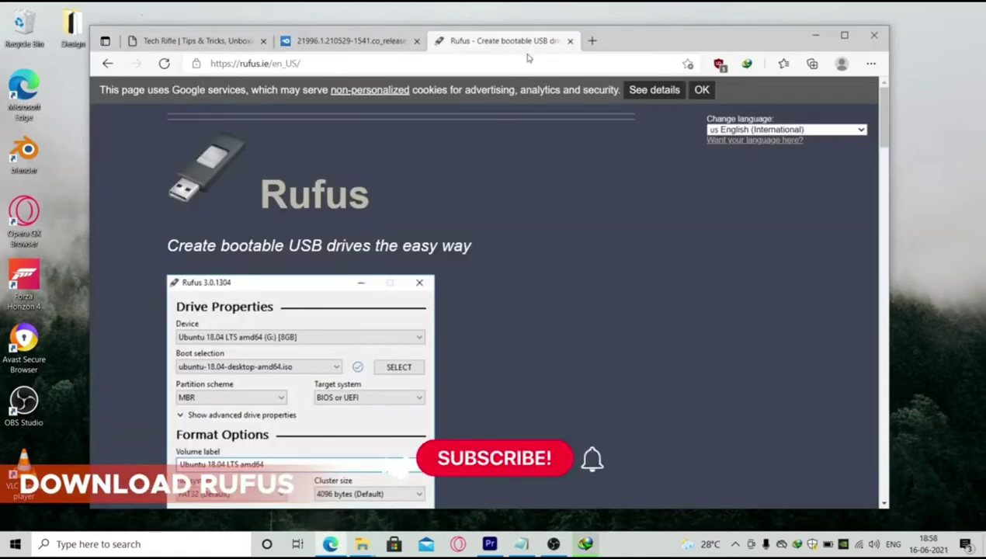
pyautogui.scroll(-8, 555, 289)
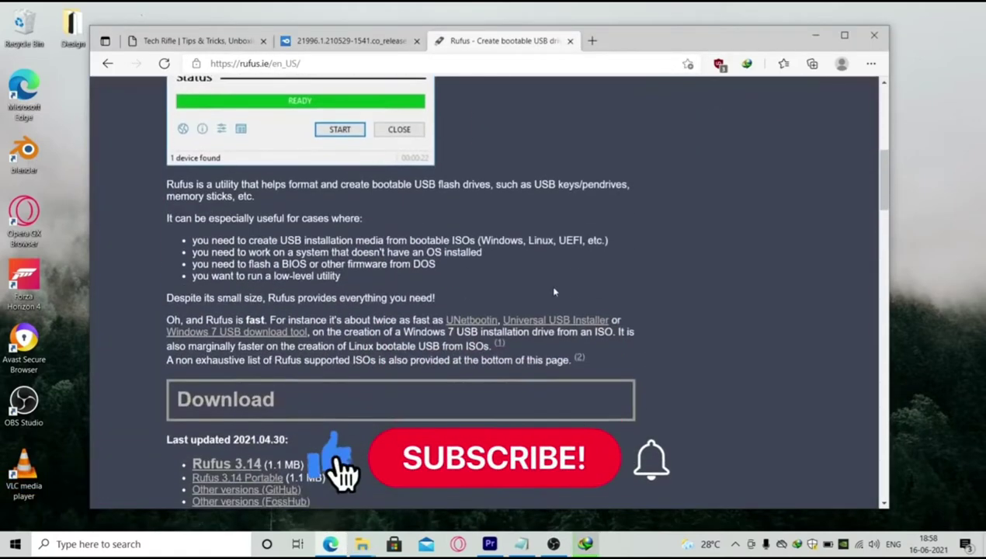
pyautogui.click(277, 350)
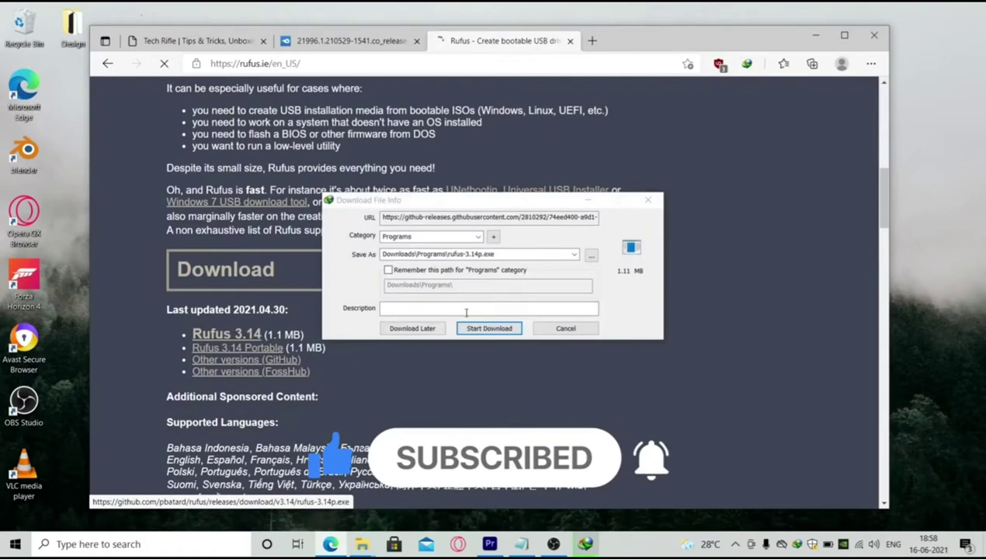
pyautogui.click(487, 327)
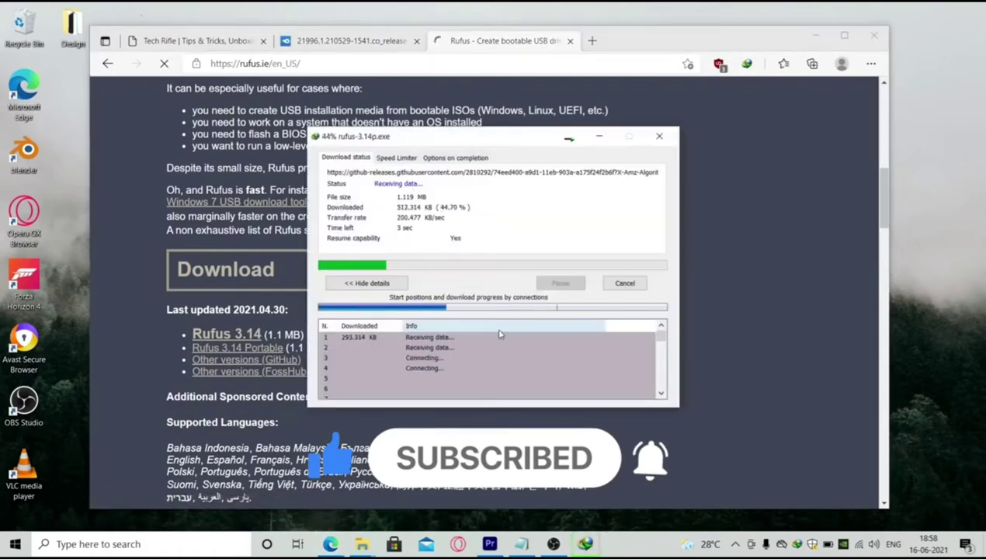
pyautogui.click(491, 328)
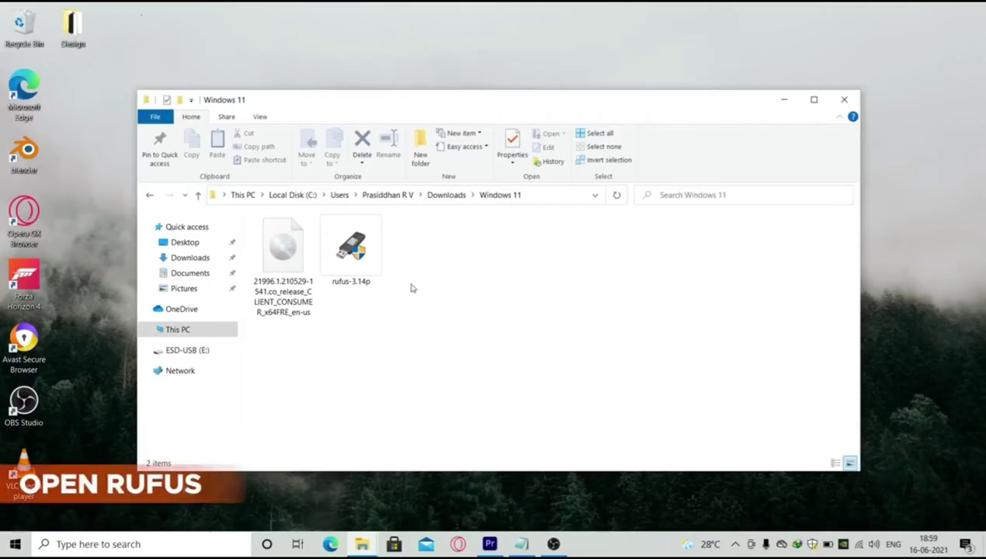
# Launch rufus-3.14p from the Windows 11 folder and decline online update checks.
pyautogui.doubleClick(349, 242)
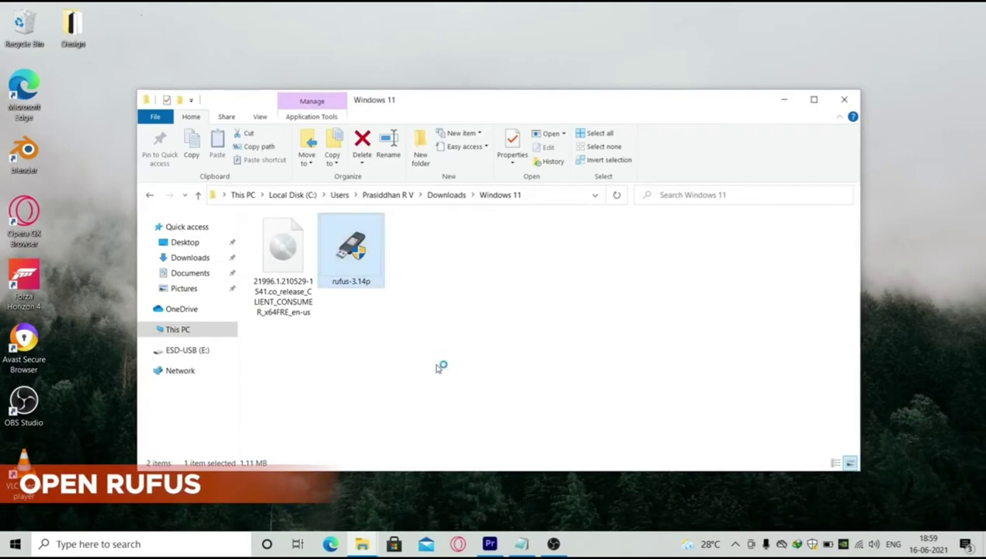
pyautogui.click(593, 292)
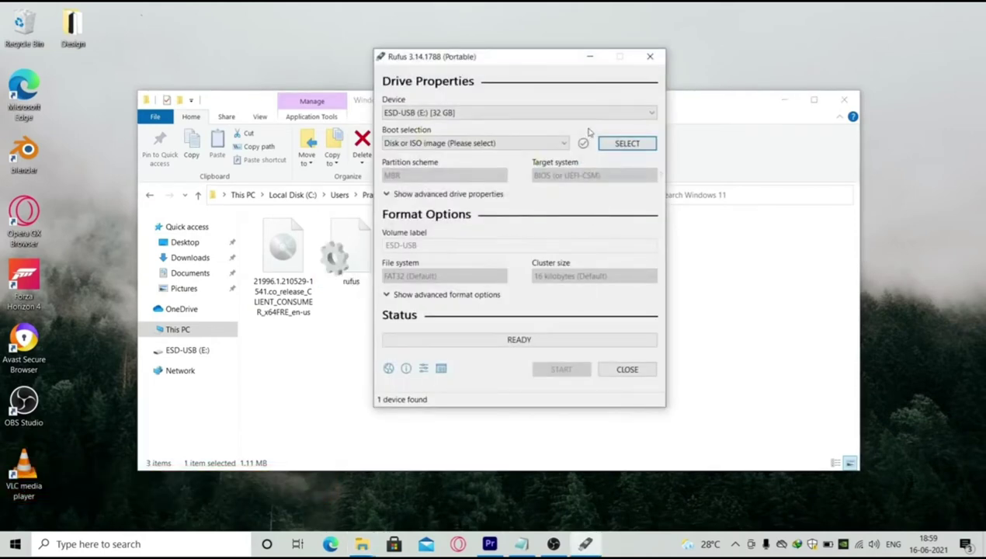
pyautogui.click(583, 118)
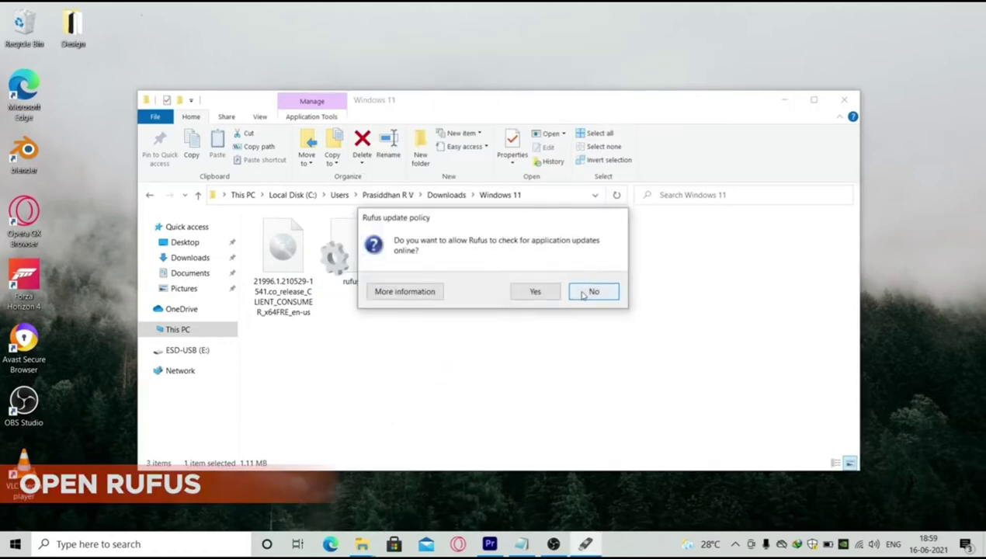
pyautogui.click(592, 292)
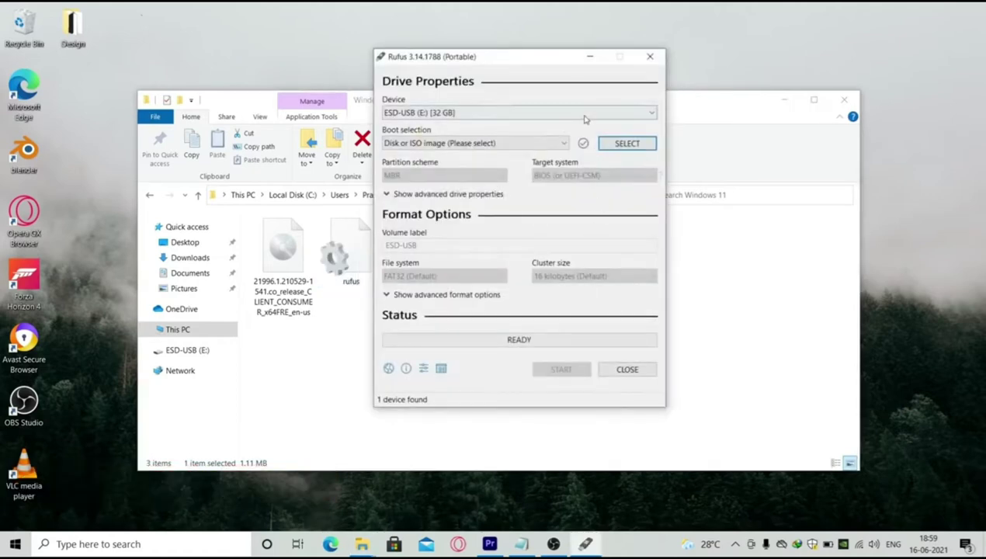
# Choose ESD-USB (E:) as the device and load the 21996.1 ISO from the Windows 11 folder as boot image.
pyautogui.click(585, 119)
pyautogui.click(587, 126)
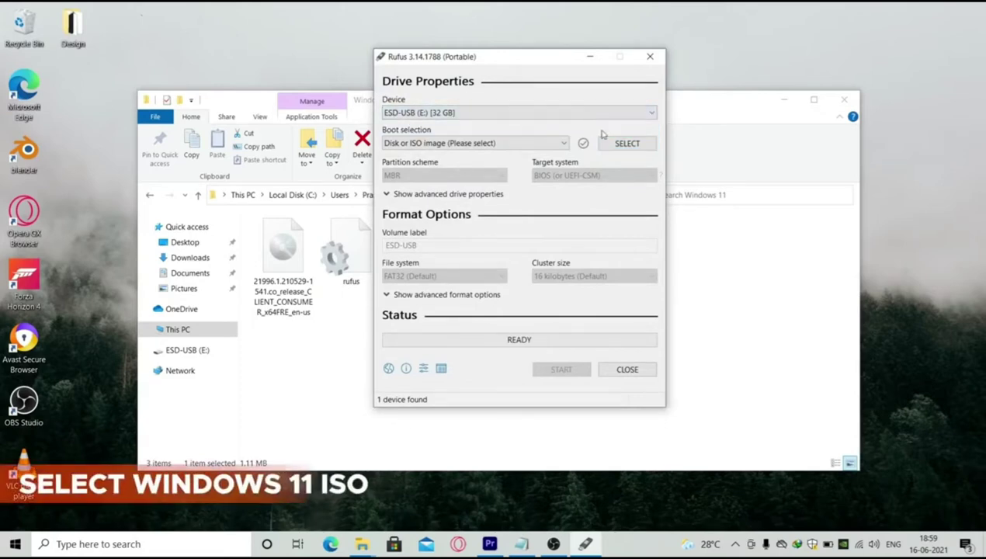
pyautogui.click(628, 142)
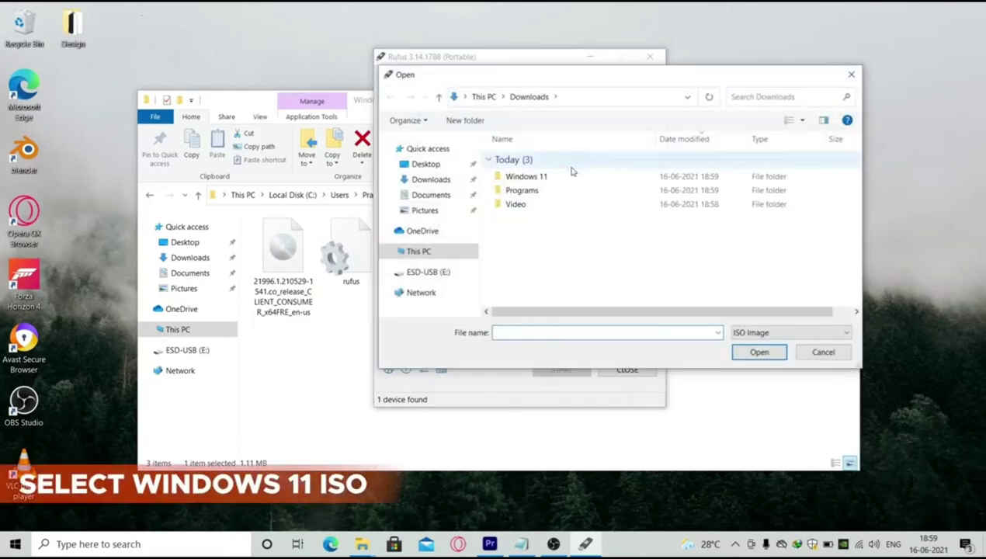
pyautogui.doubleClick(527, 176)
pyautogui.doubleClick(544, 161)
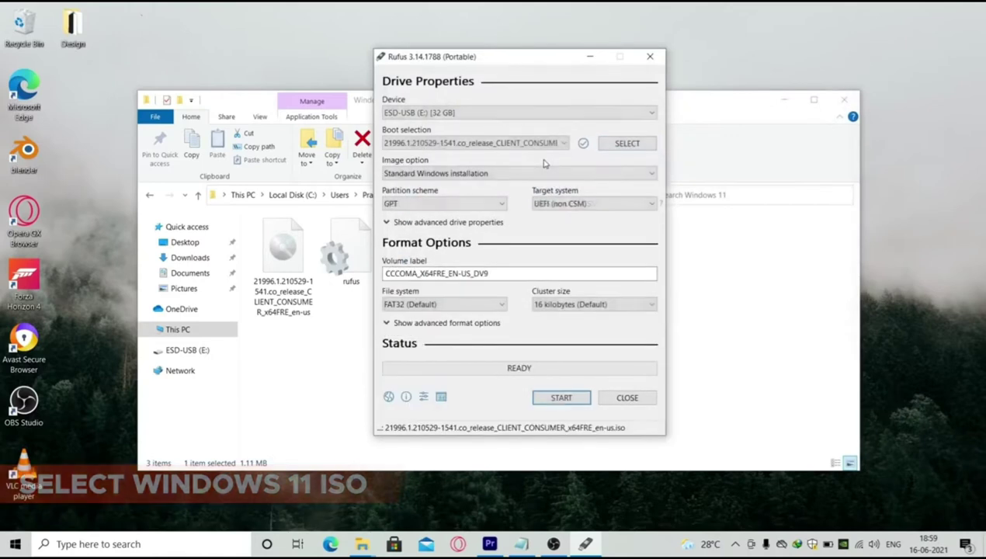
# Set the partition scheme to GPT with UEFI (non CSM) as the target system.
pyautogui.click(481, 203)
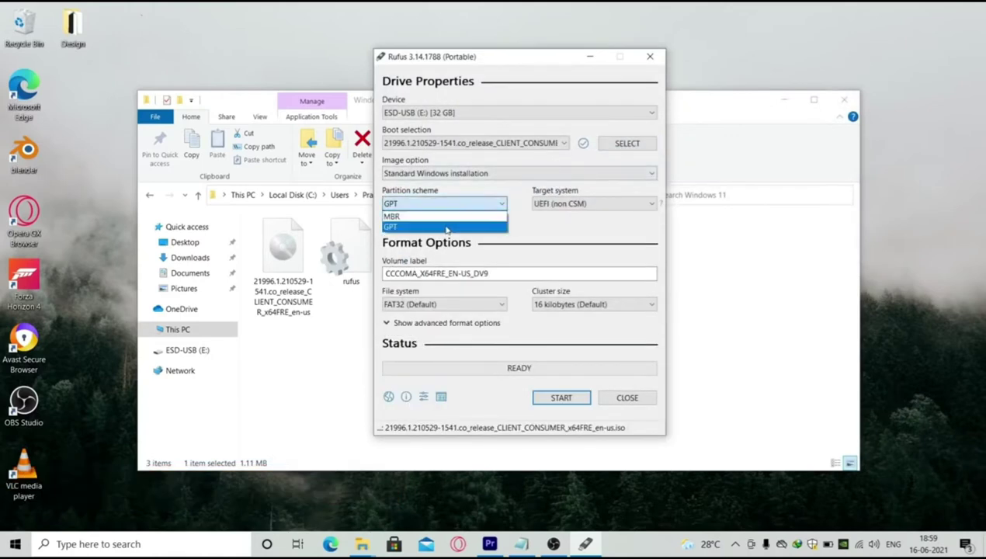
pyautogui.click(447, 227)
pyautogui.click(553, 203)
pyautogui.click(552, 204)
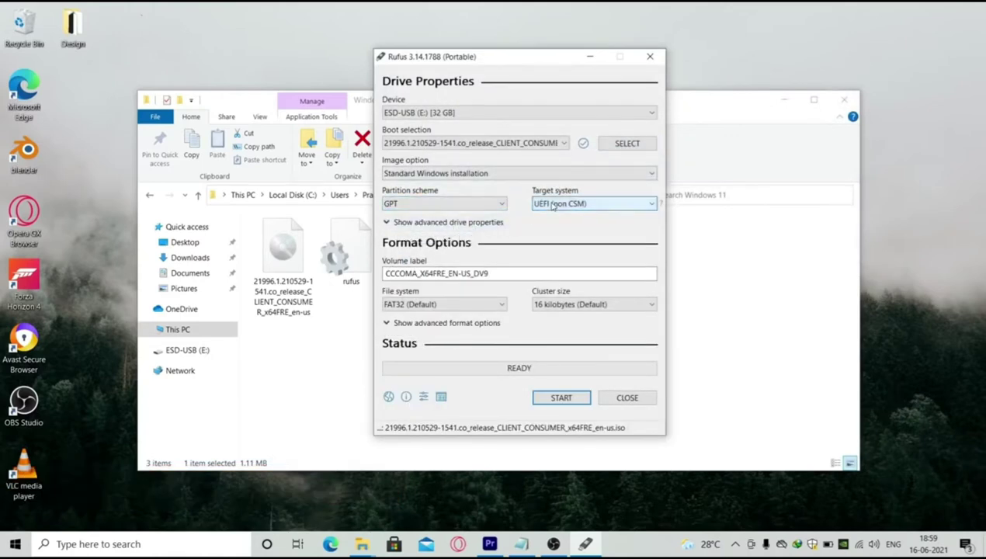
# Start writing the bootable USB with the default volume label and accept erasing all data on the drive.
pyautogui.moveTo(590, 273); pyautogui.dragTo(399, 273)
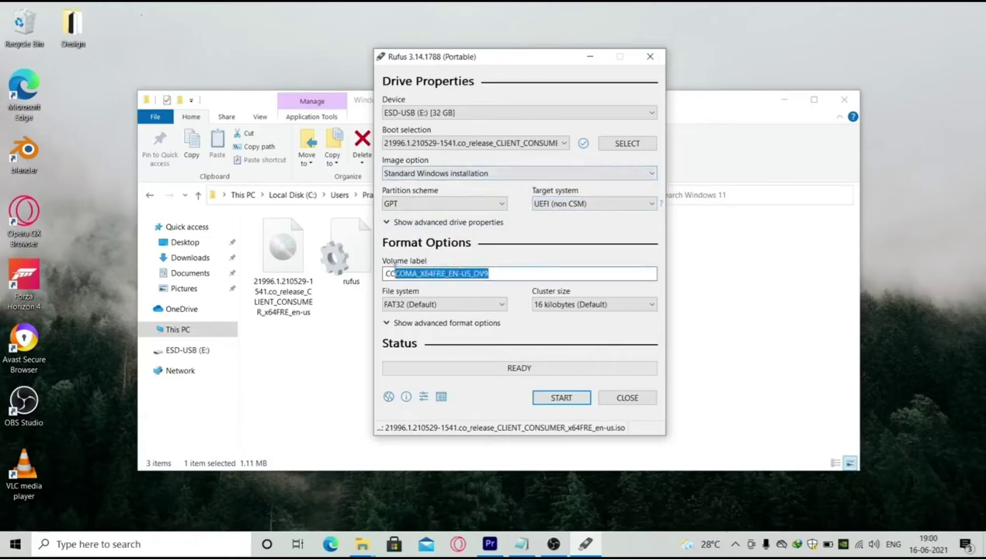
pyautogui.click(559, 398)
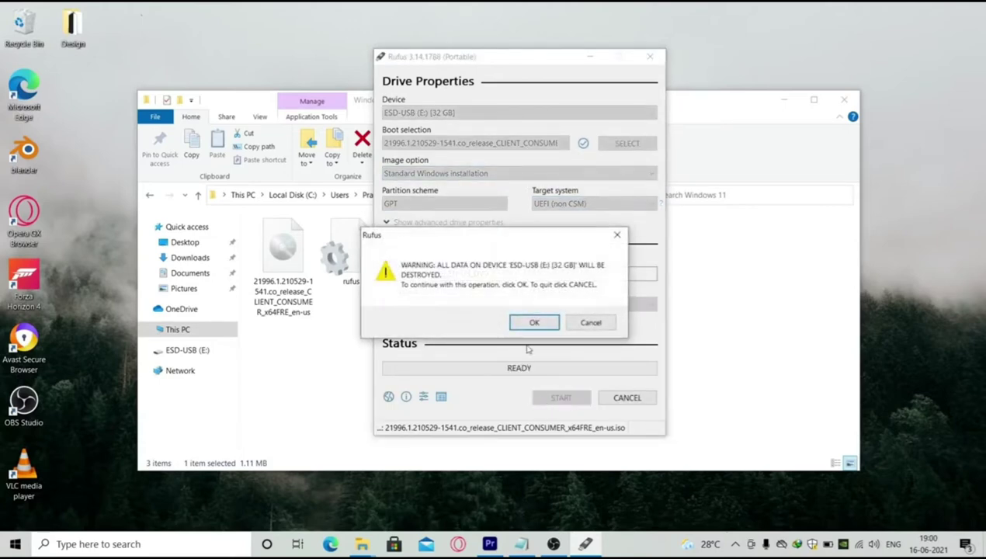
pyautogui.click(533, 322)
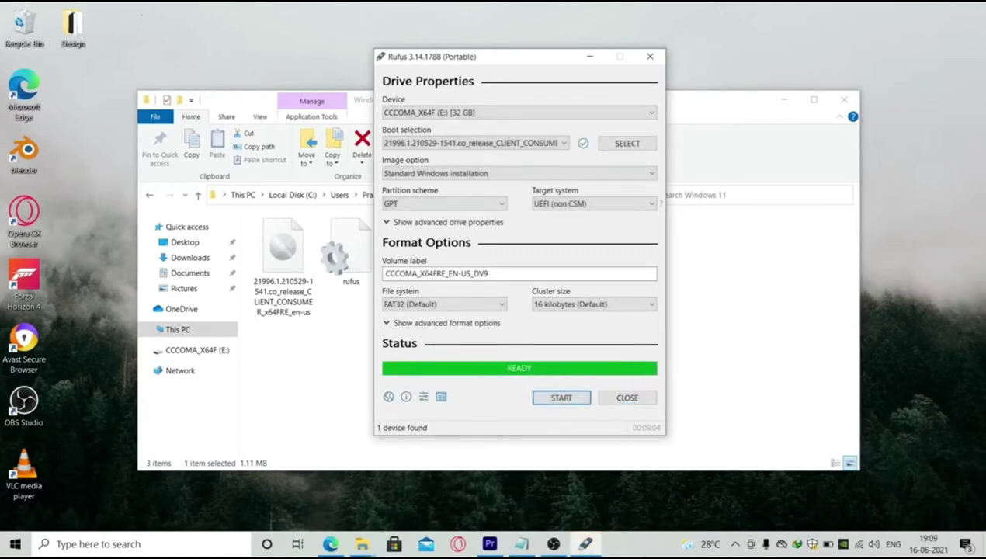
# Close Rufus and refresh the drive list in This PC.
pyautogui.click(618, 400)
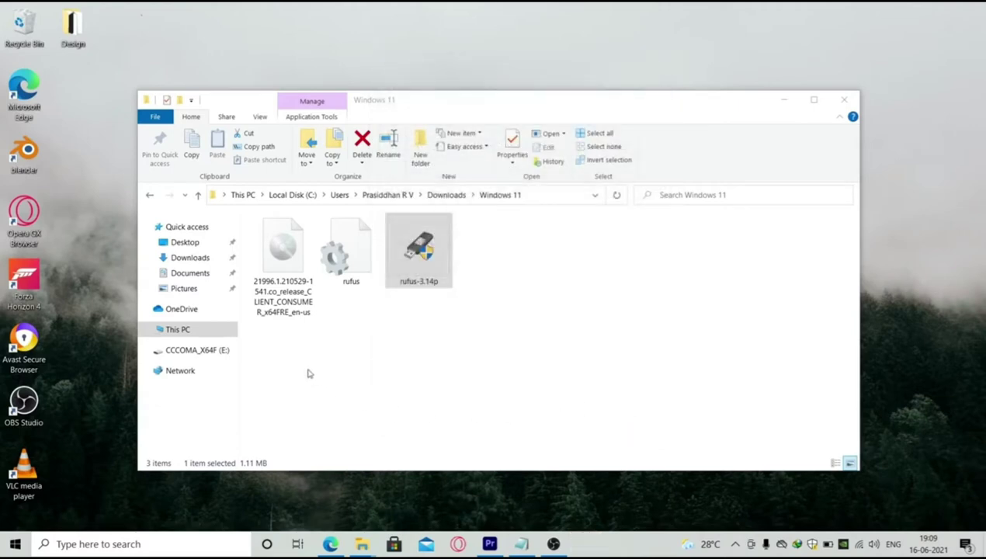
pyautogui.click(184, 329)
pyautogui.rightClick(701, 418)
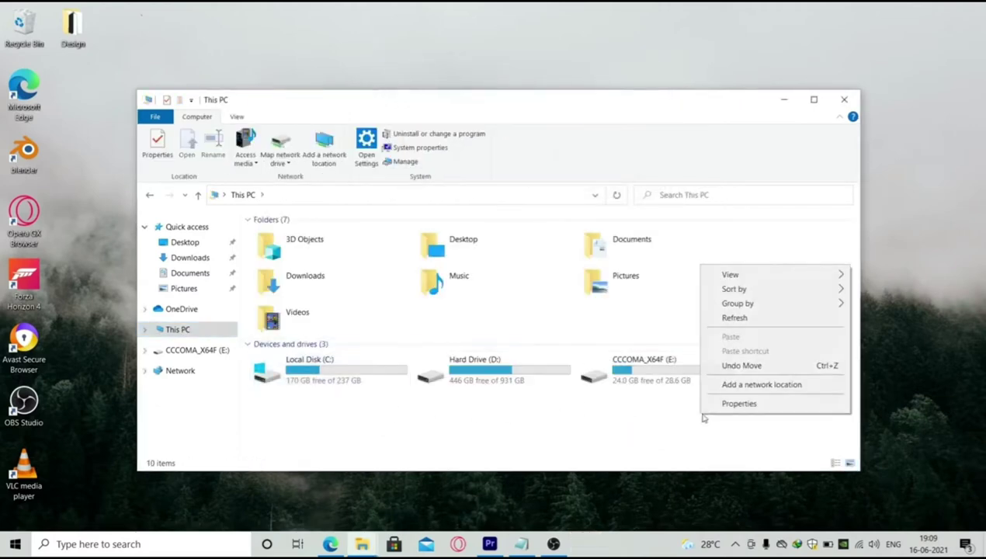
pyautogui.click(730, 318)
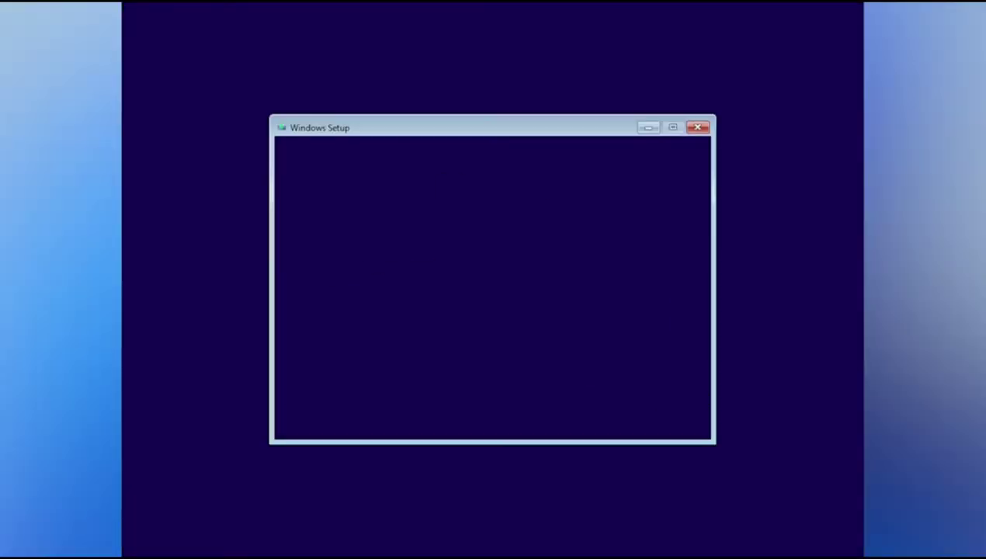
# Continue Windows Setup with English (United States) for language and time and currency format, and the US keyboard.
pyautogui.click(547, 268)
pyautogui.click(546, 271)
pyautogui.click(535, 299)
pyautogui.scroll(3, 527, 353)
pyautogui.click(549, 227)
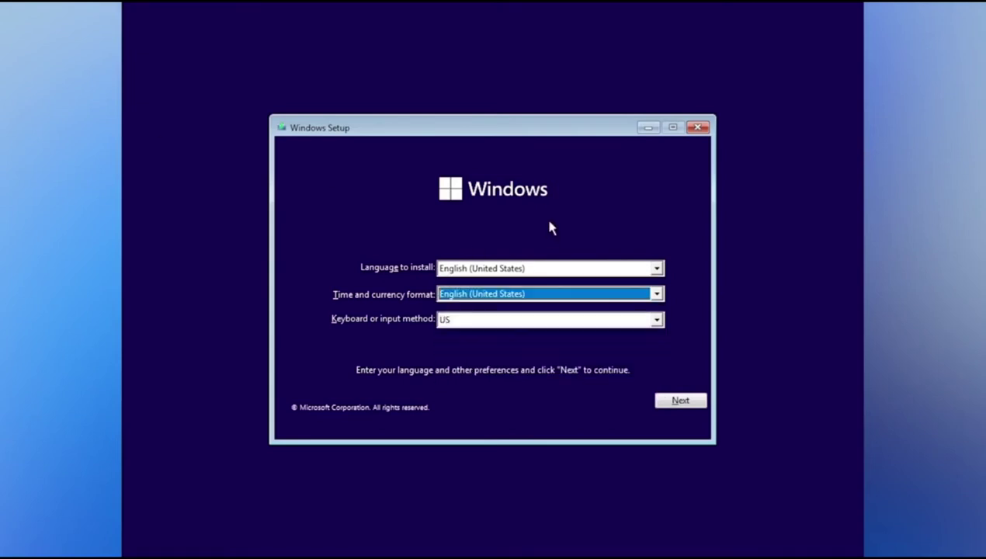
pyautogui.click(548, 299)
pyautogui.click(552, 294)
pyautogui.click(672, 400)
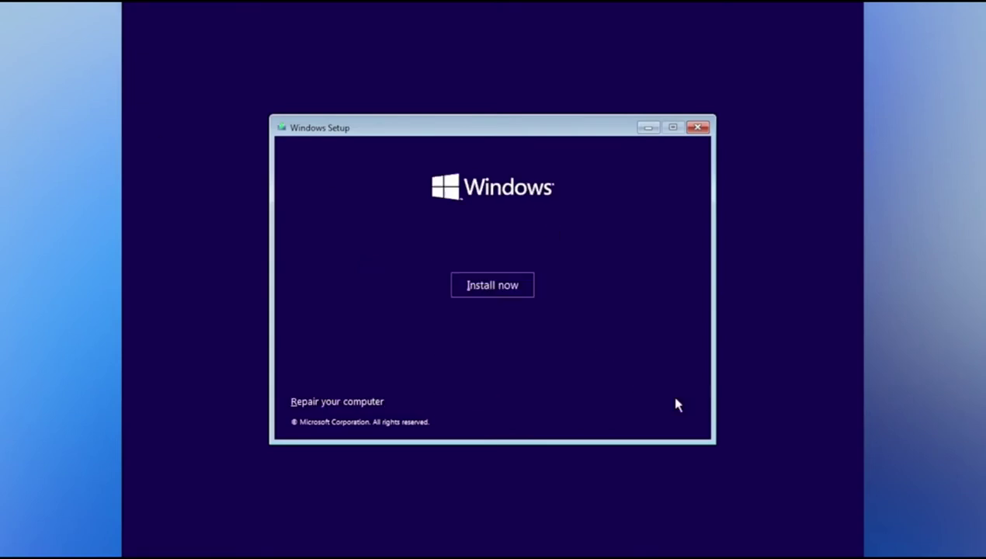
# Start the installation without a product key and choose Windows 11 Pro as the operating system.
pyautogui.click(510, 293)
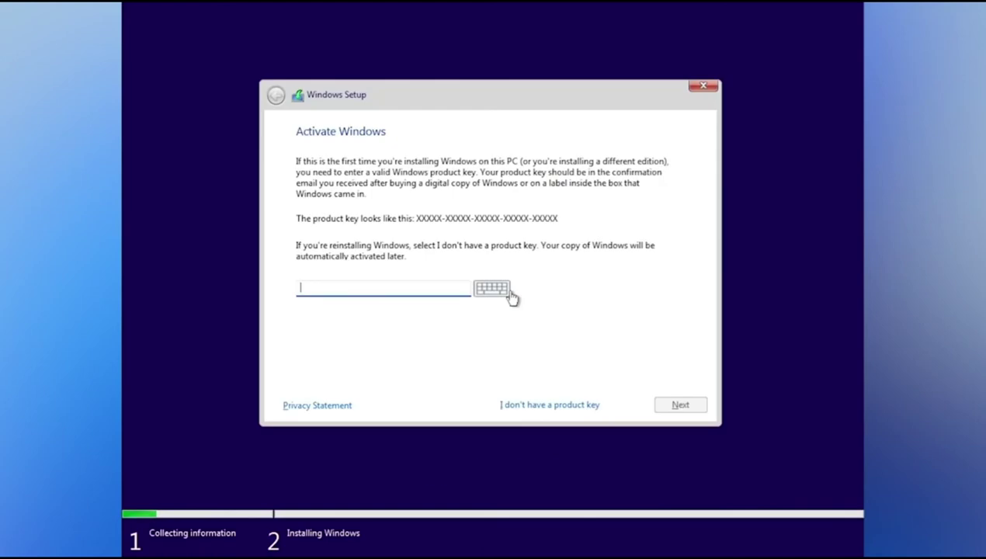
pyautogui.click(586, 404)
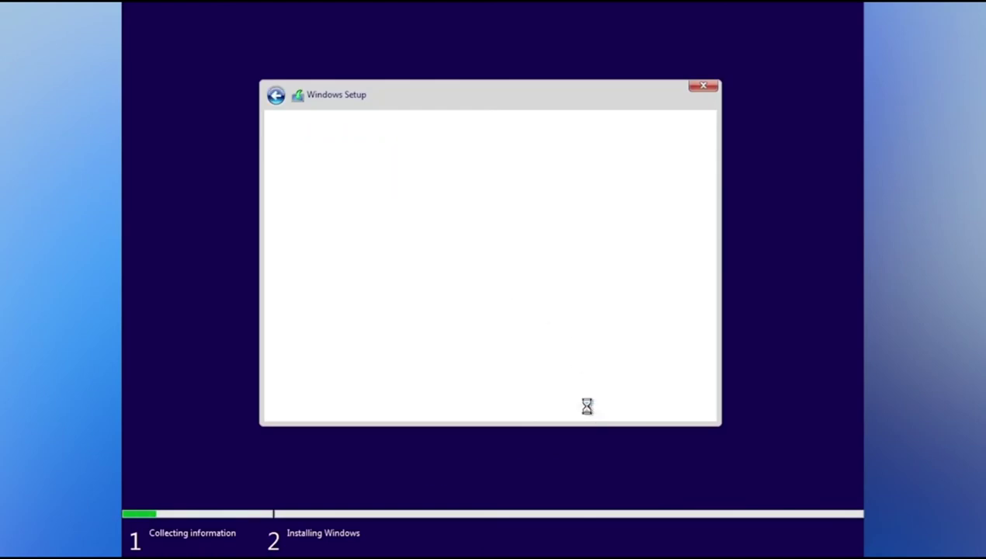
pyautogui.moveTo(674, 209); pyautogui.dragTo(673, 233)
pyautogui.scroll(1, 447, 225)
pyautogui.click(347, 237)
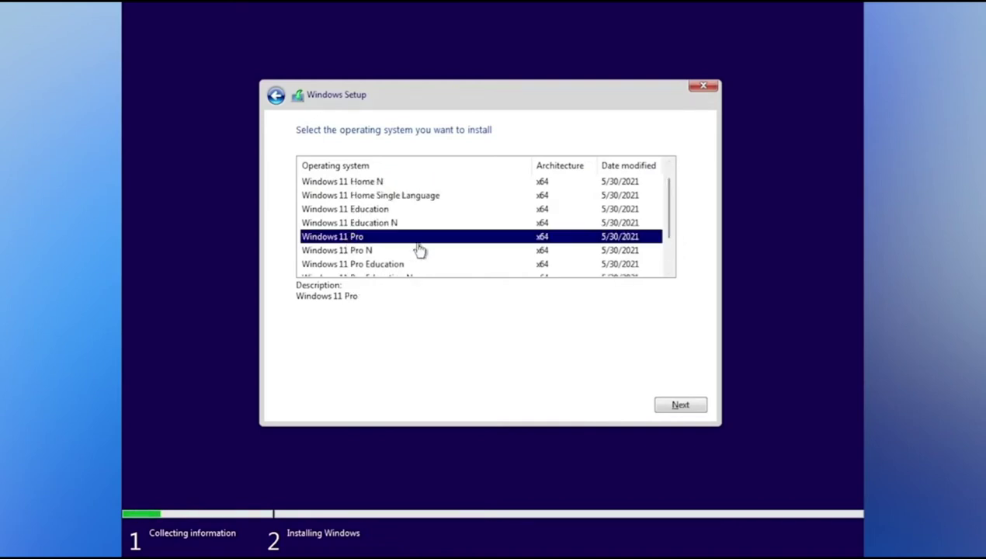
pyautogui.click(679, 407)
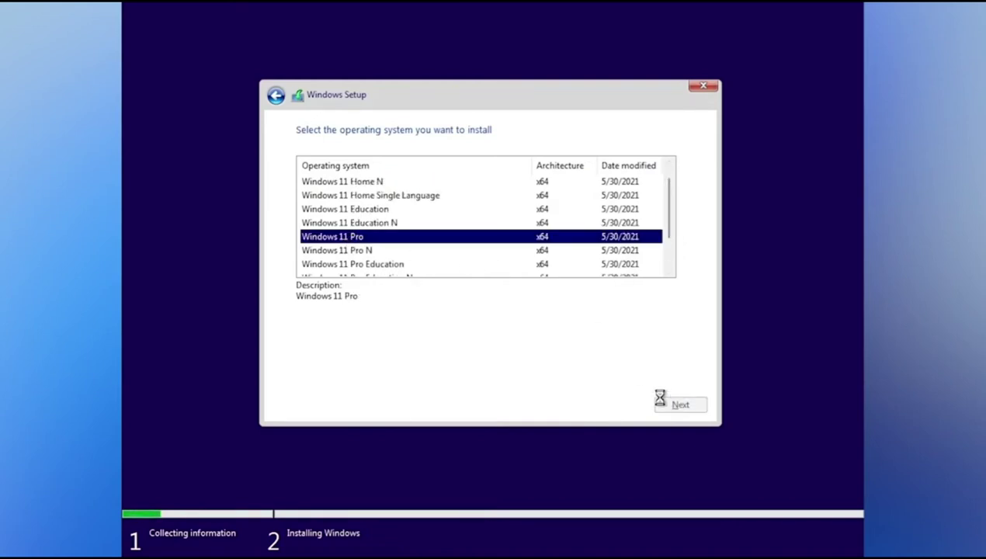
# Accept the Microsoft license terms and choose the custom installation of Windows only.
pyautogui.click(388, 382)
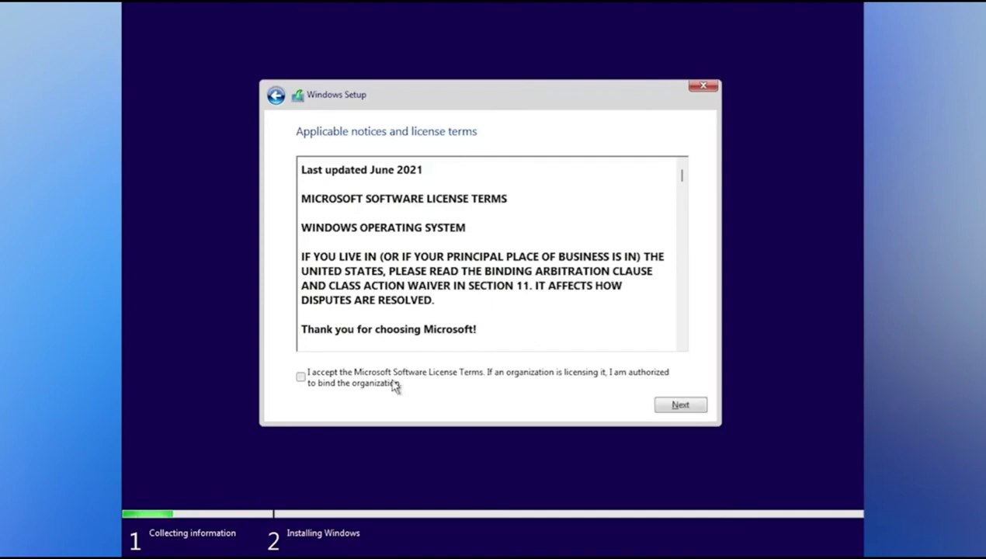
pyautogui.click(691, 408)
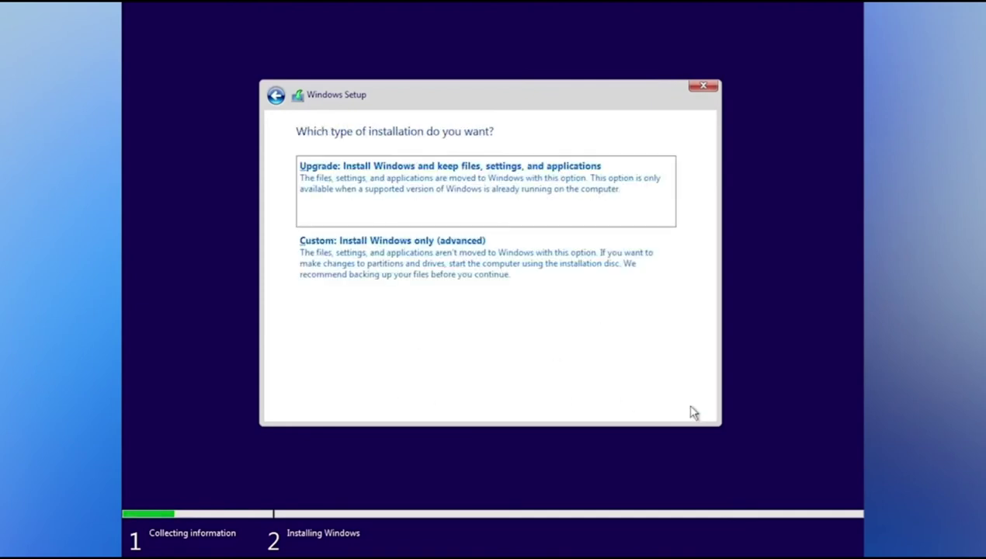
pyautogui.click(365, 282)
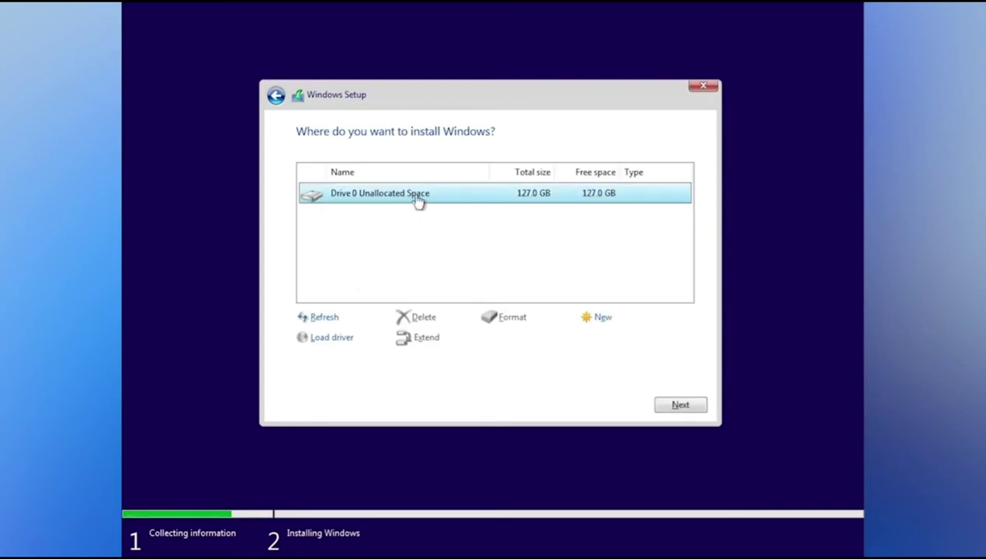
# Create a 50000 MB partition in Drive 0's unallocated space, allow the additional system partitions, and start installing Windows on the primary partition.
pyautogui.click(604, 321)
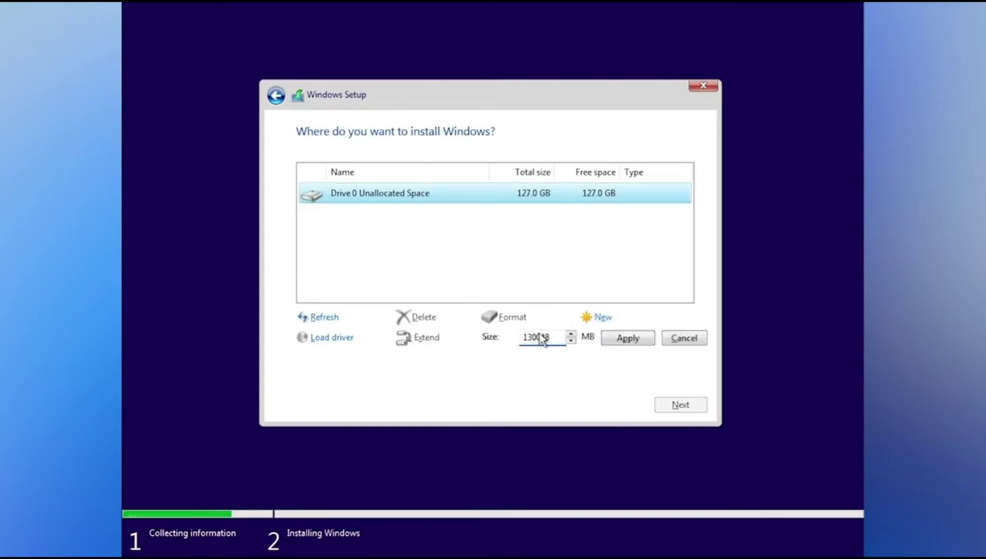
pyautogui.write('50000')
pyautogui.click(627, 337)
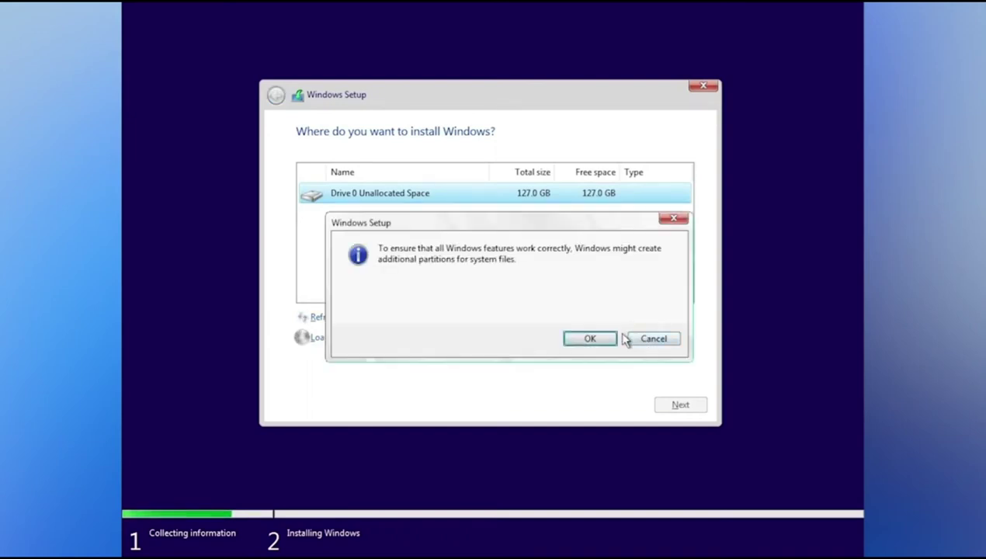
pyautogui.click(582, 341)
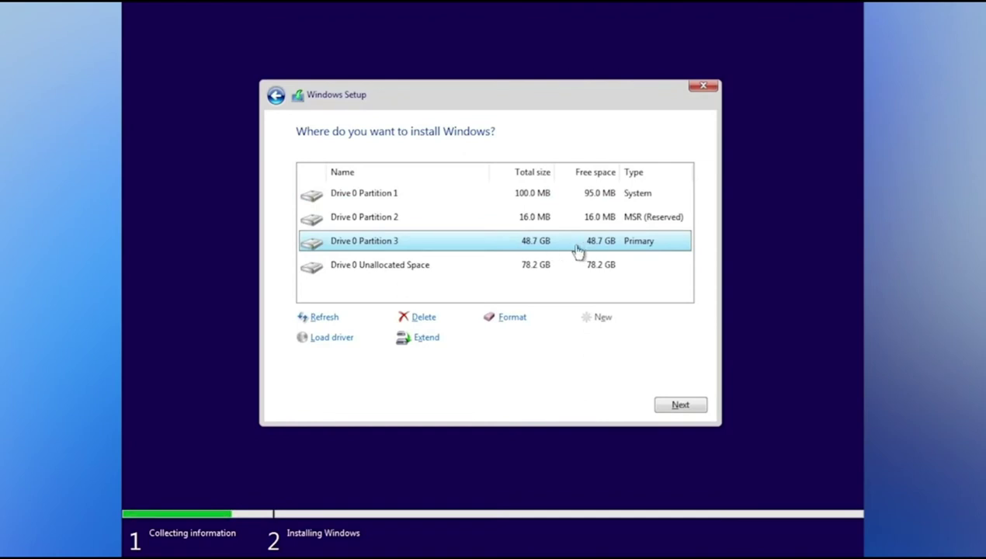
pyautogui.click(669, 405)
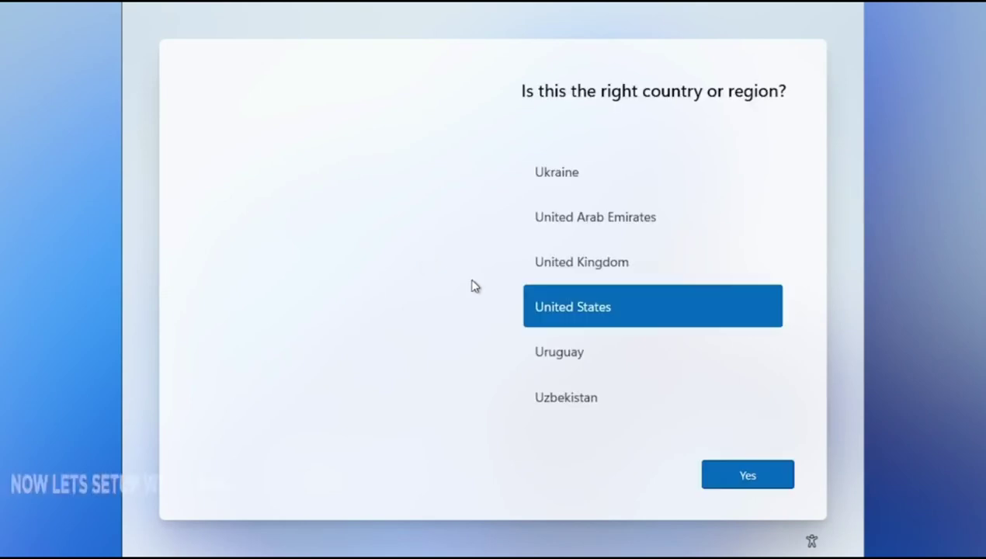
# Choose United States as the country or region and continue with English (India) as the keyboard layout.
pyautogui.click(683, 308)
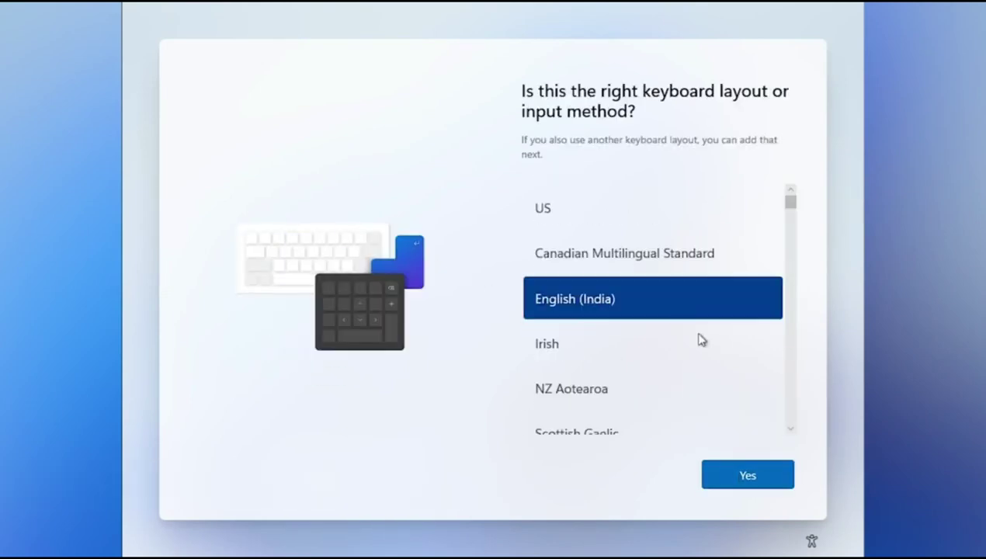
pyautogui.click(759, 476)
pyautogui.click(739, 476)
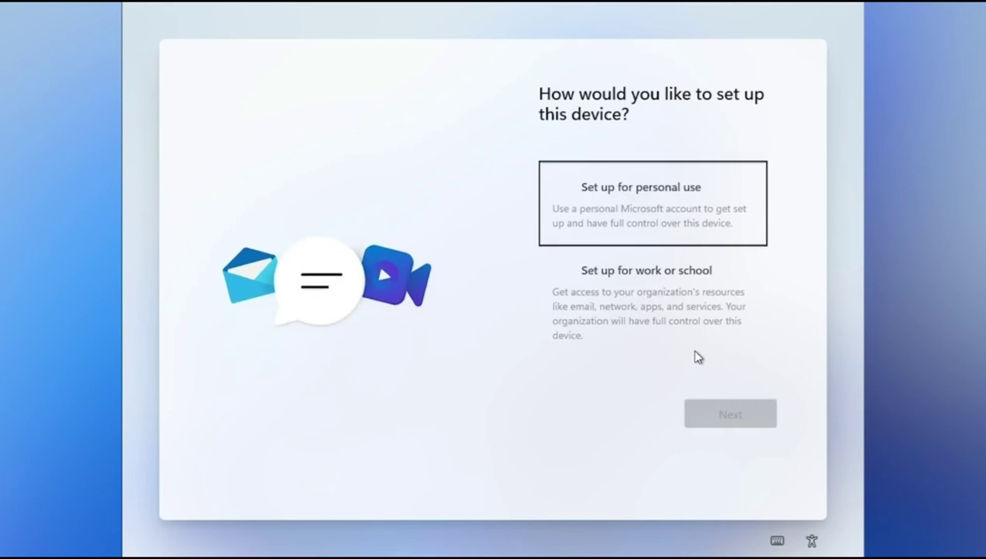
# Set up the device for personal use and create an offline account with the user's name instead of a Microsoft sign-in.
pyautogui.click(666, 209)
pyautogui.click(676, 270)
pyautogui.click(666, 210)
pyautogui.click(719, 418)
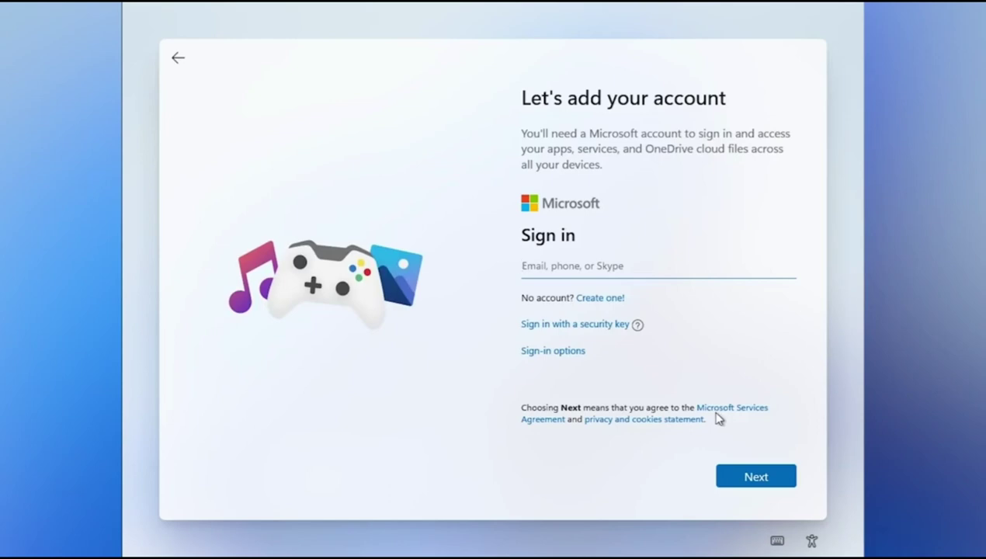
pyautogui.click(566, 353)
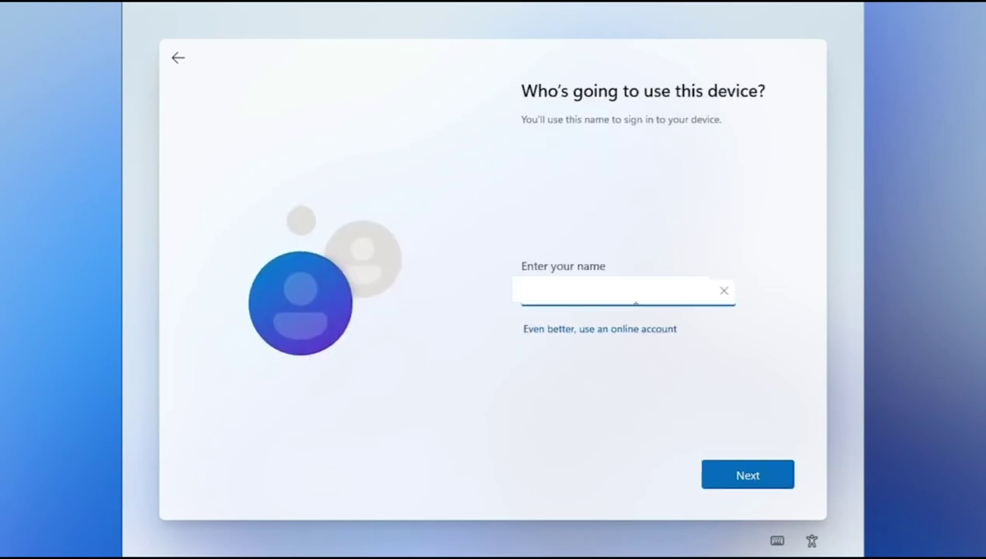
pyautogui.click(731, 473)
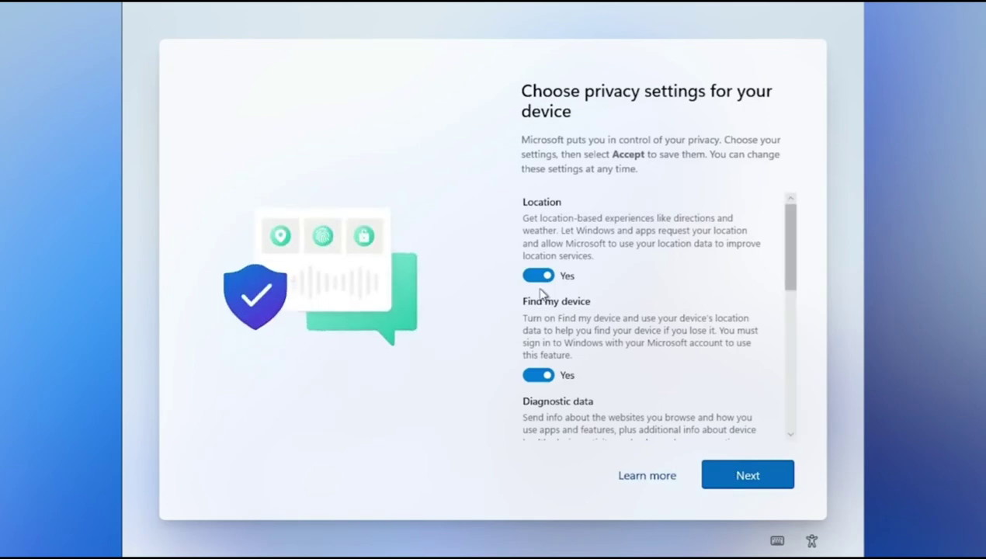
# Turn off Location, Find my device, and the remaining device privacy options, and accept the privacy settings.
pyautogui.click(539, 275)
pyautogui.click(539, 375)
pyautogui.scroll(-2, 544, 349)
pyautogui.click(539, 375)
pyautogui.scroll(-3, 548, 374)
pyautogui.click(539, 315)
pyautogui.click(538, 412)
pyautogui.click(539, 362)
pyautogui.click(748, 474)
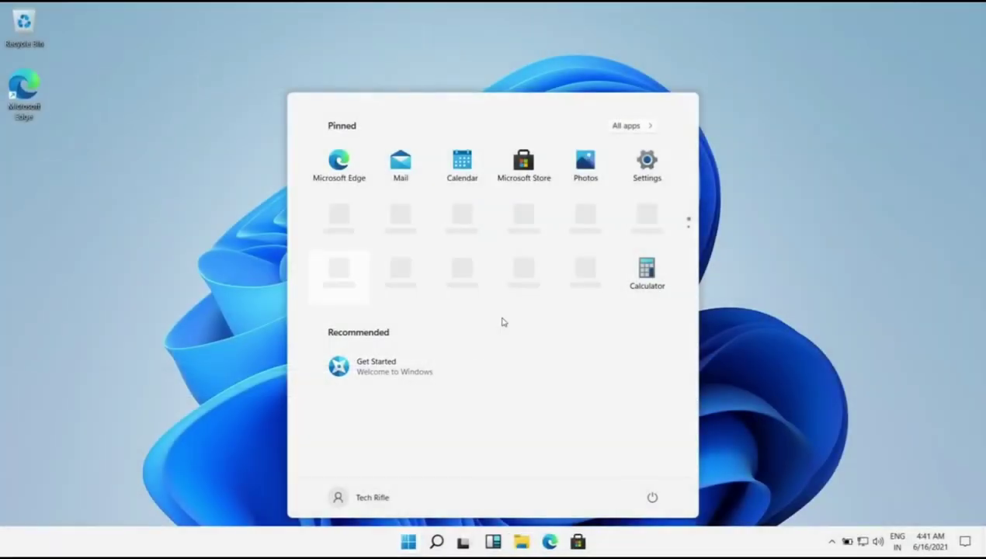
# Close the Start menu and open the properties of This PC from File Explorer.
pyautogui.click(401, 545)
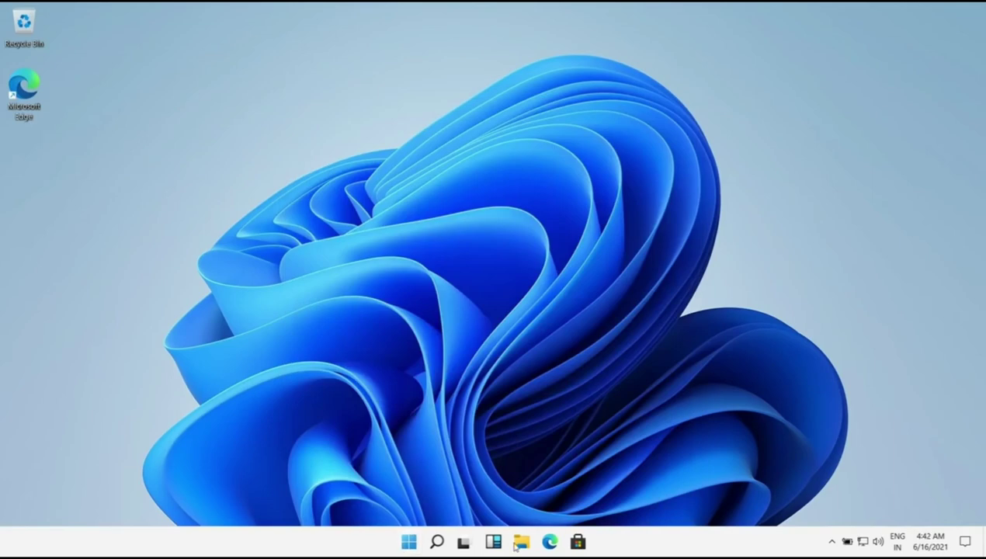
pyautogui.press('super+e')
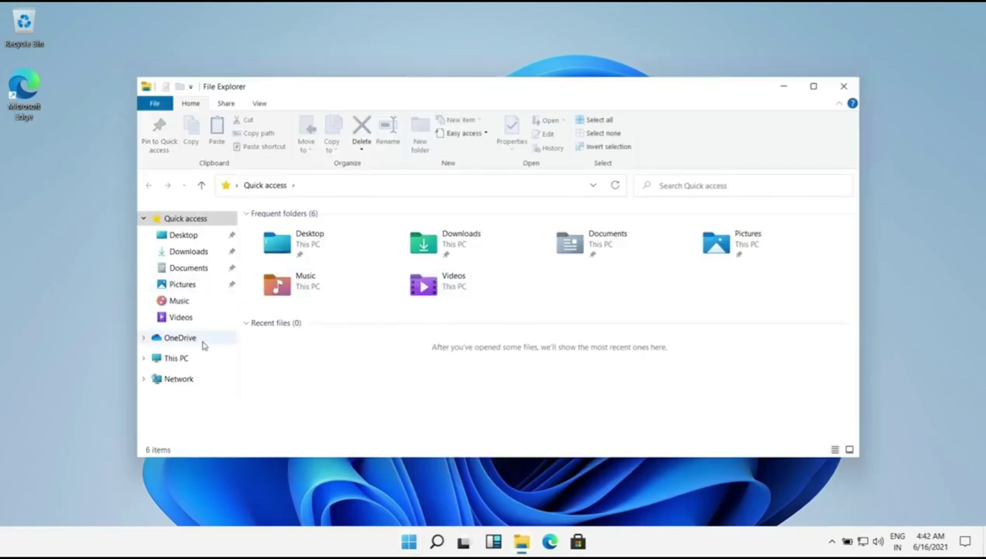
pyautogui.rightClick(180, 361)
pyautogui.click(219, 347)
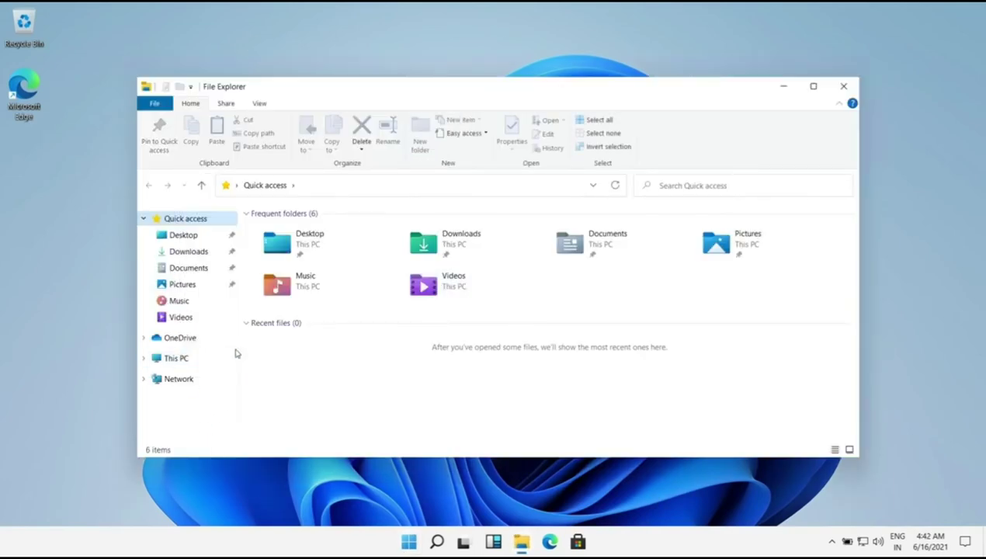
# Maximize the About window and review the device and Windows specifications.
pyautogui.scroll(-6, 435, 339)
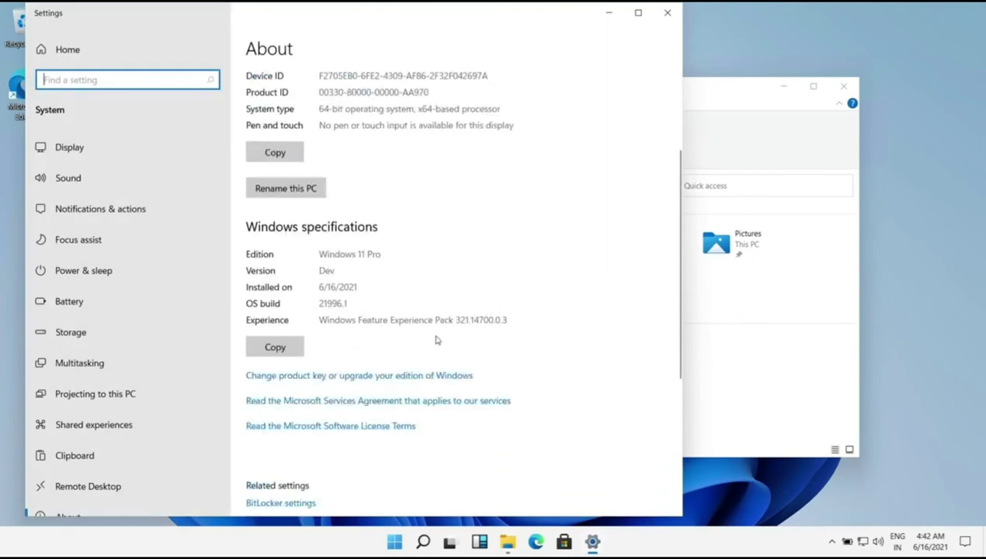
pyautogui.click(638, 12)
pyautogui.scroll(2, 815, 194)
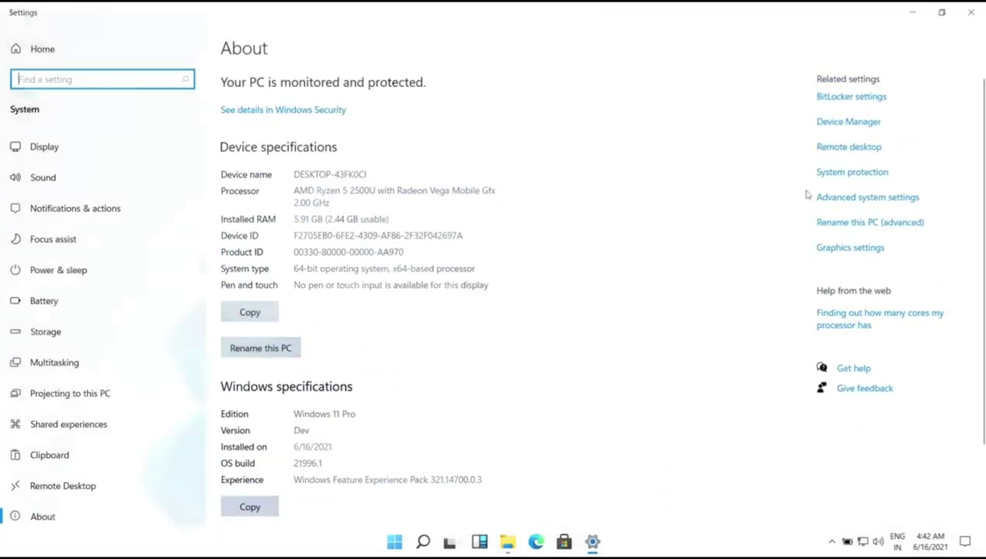